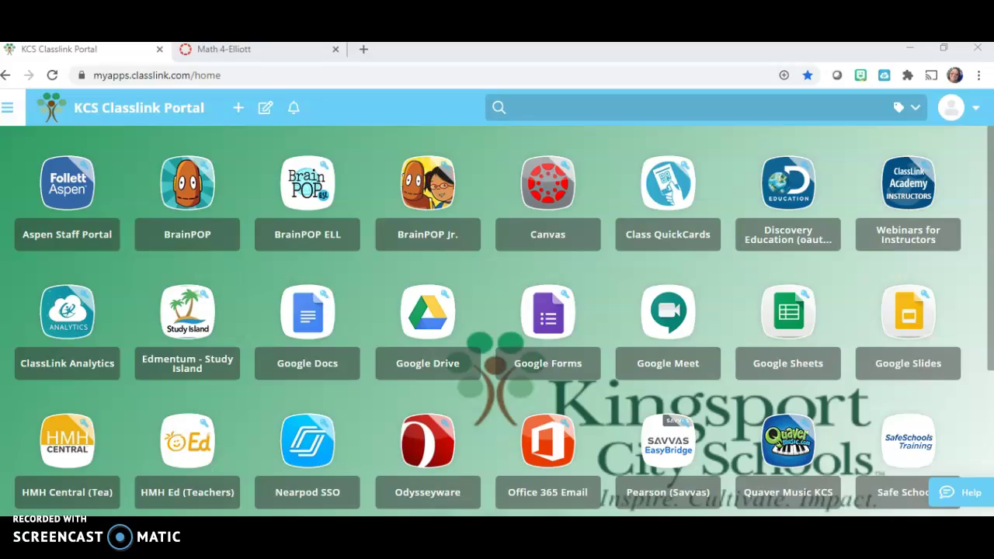
- Launch Google Drive from the Google Drive tile on the Classlink home page
{"action": "left_click", "coordinate": [423, 348]}
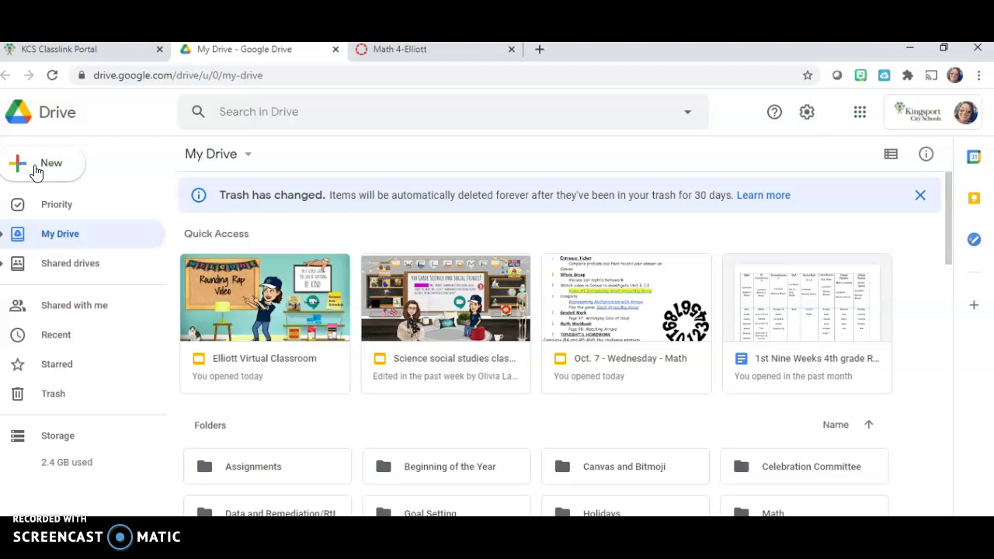
- Create a new blank Google Slides presentation from the New menu in Drive
{"action": "left_click", "coordinate": [35, 171]}
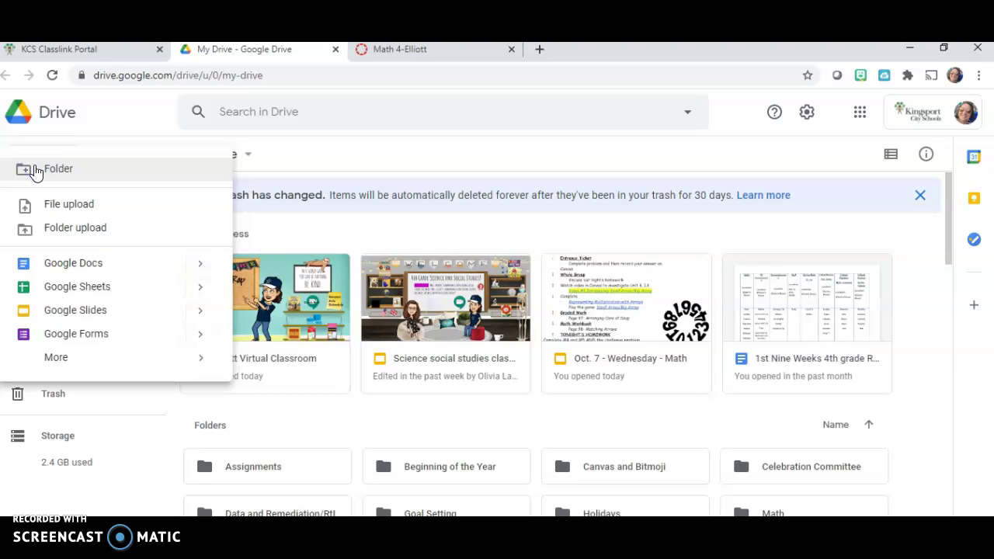
{"action": "left_click", "coordinate": [68, 310]}
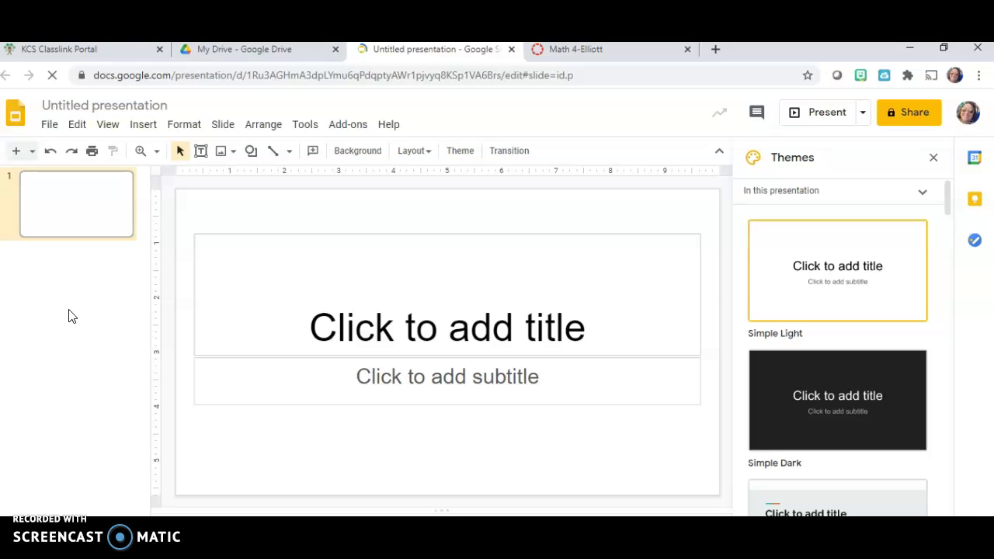
- Rename the untitled presentation to 'Math 11/23/2020'
{"action": "left_click", "coordinate": [283, 231]}
{"action": "left_click", "coordinate": [425, 270]}
{"action": "left_click", "coordinate": [160, 106]}
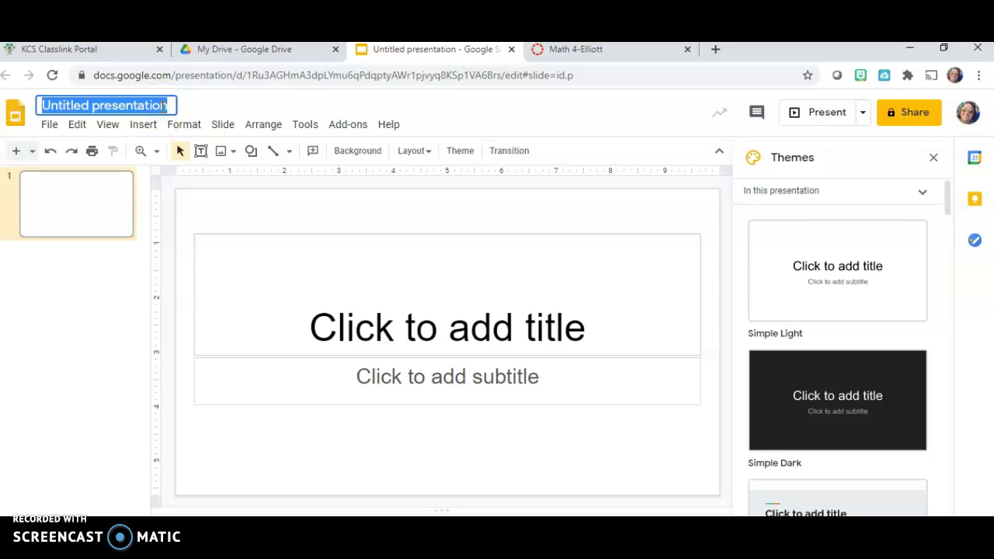
{"action": "type", "text": "M"}
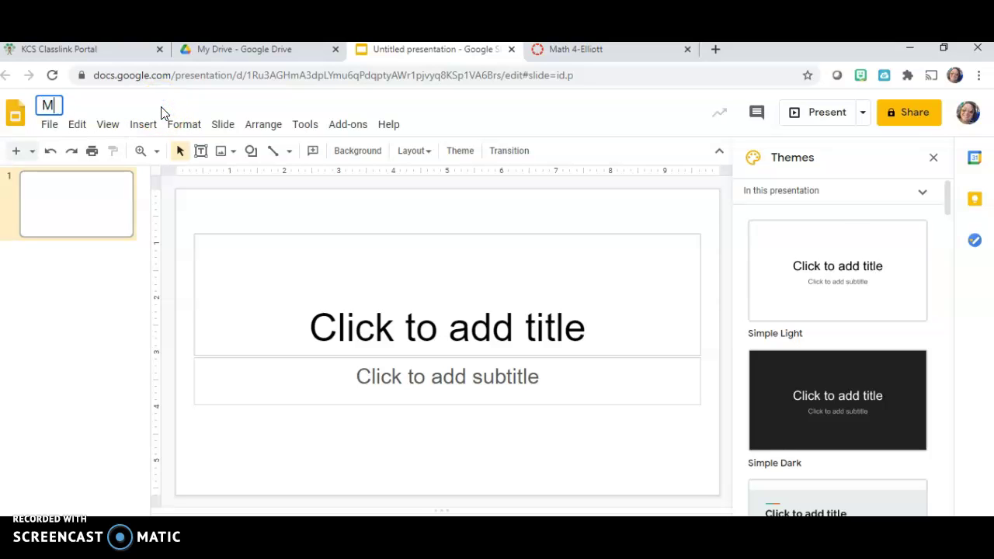
{"action": "type", "text": "ath 11"}
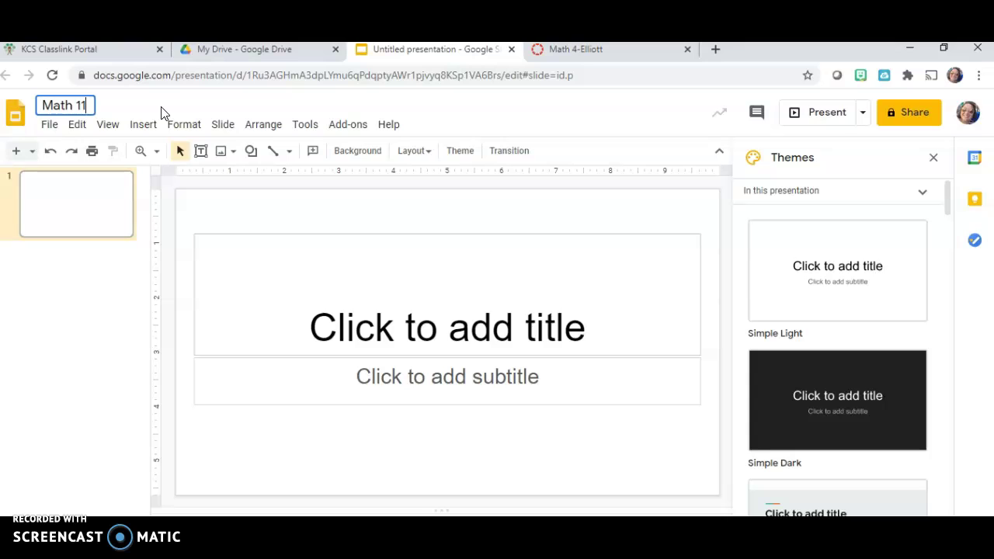
{"action": "type", "text": "/23/2020"}
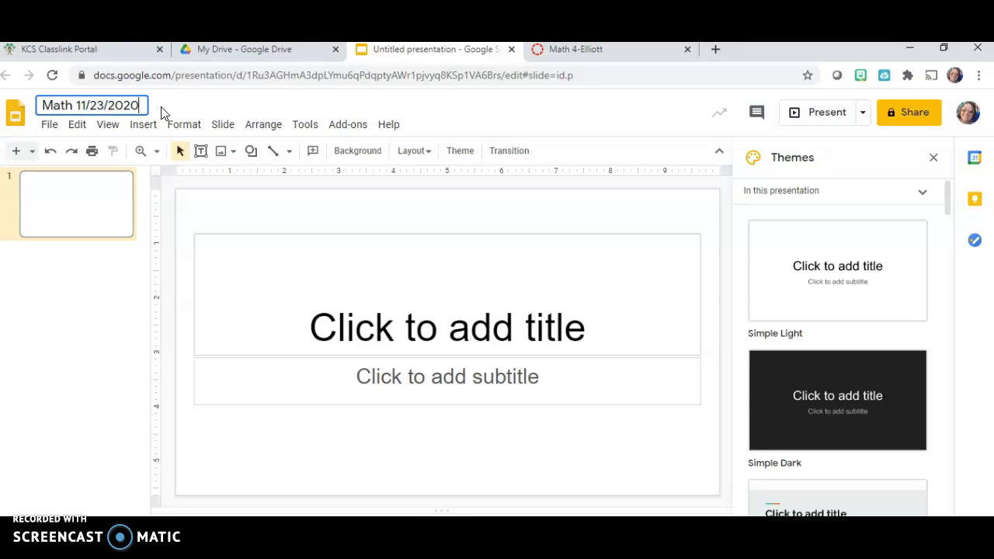
{"action": "key", "text": "Return"}
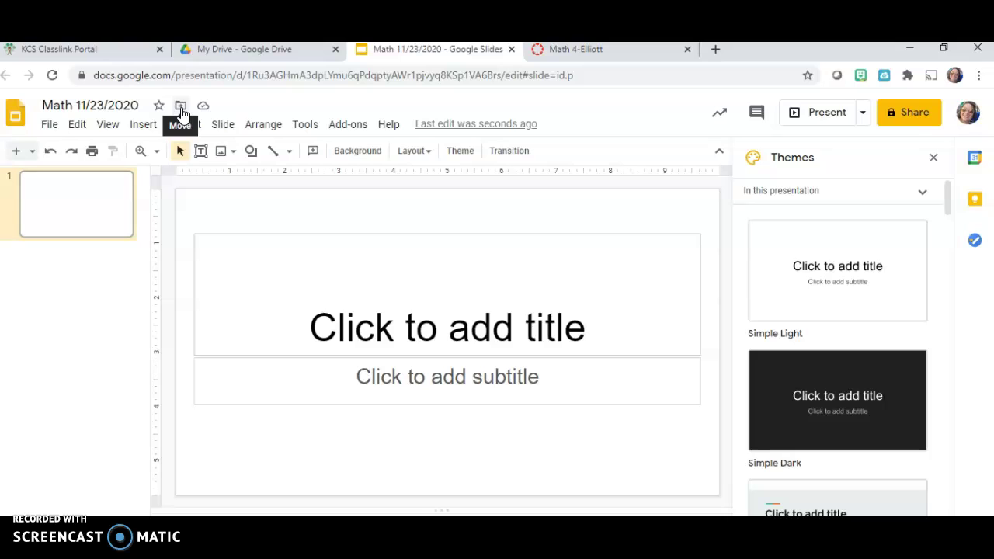
- Delete the title and subtitle placeholders from the slide
{"action": "left_click", "coordinate": [289, 232]}
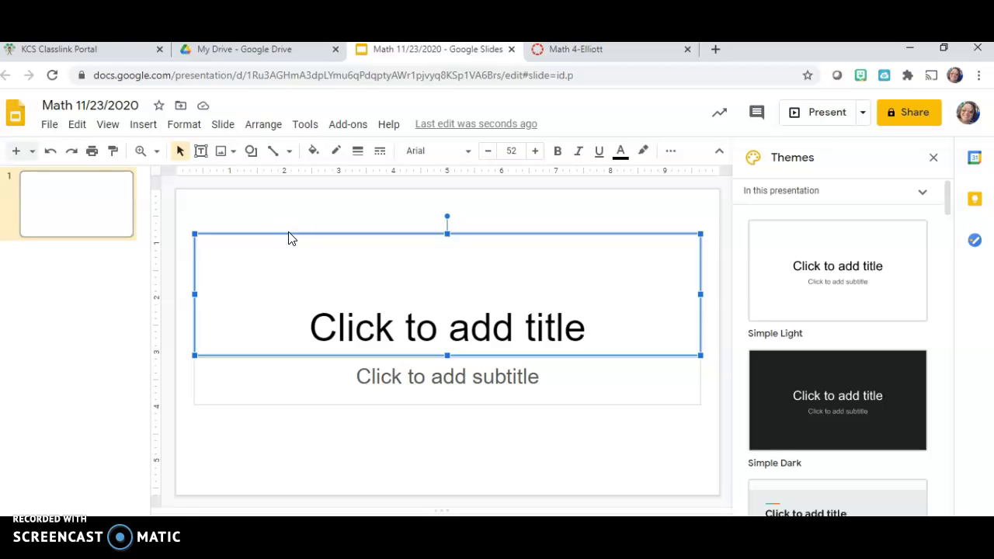
{"action": "key", "text": "Delete"}
{"action": "left_click", "coordinate": [299, 358]}
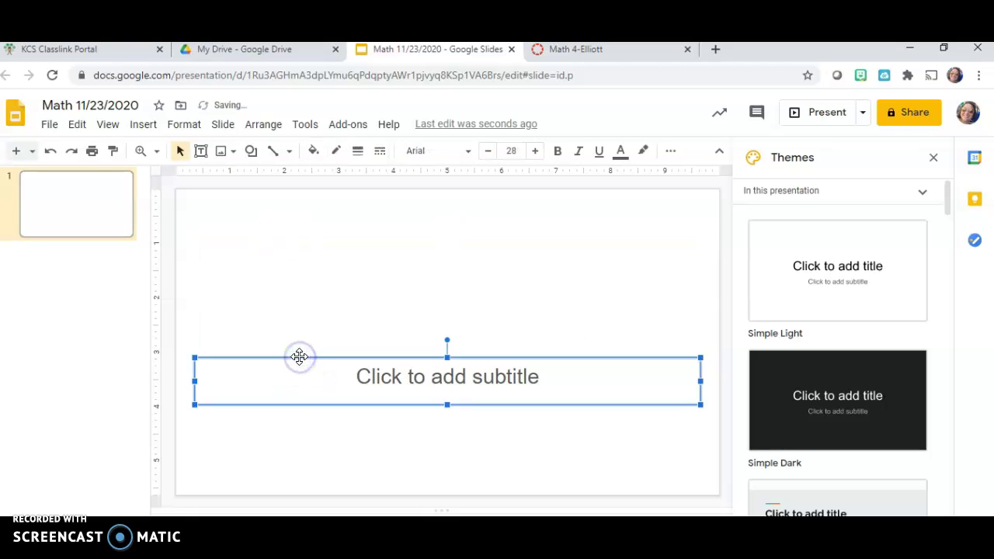
{"action": "key", "text": "Delete"}
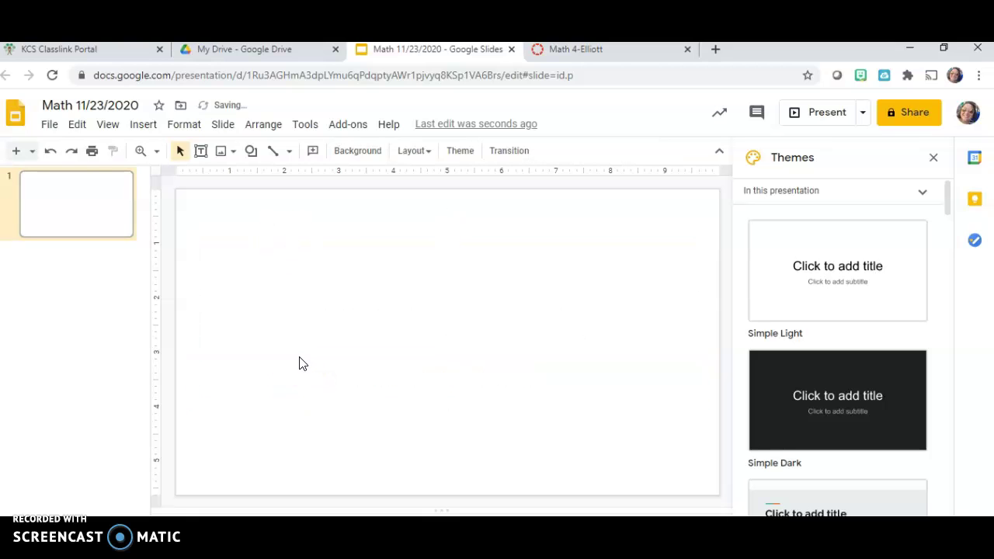
- Insert a large text box covering most of the slide
{"action": "left_click", "coordinate": [141, 126]}
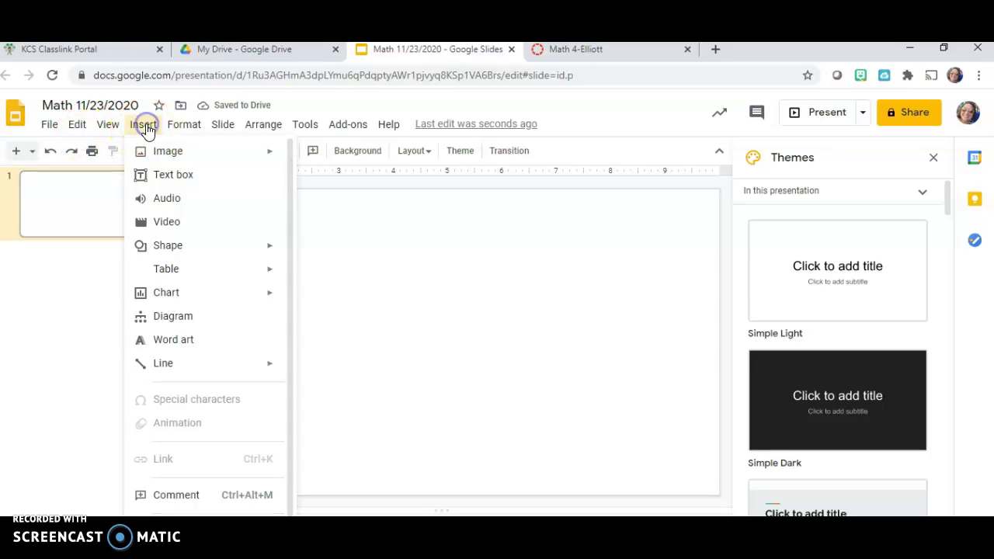
{"action": "left_click", "coordinate": [176, 179]}
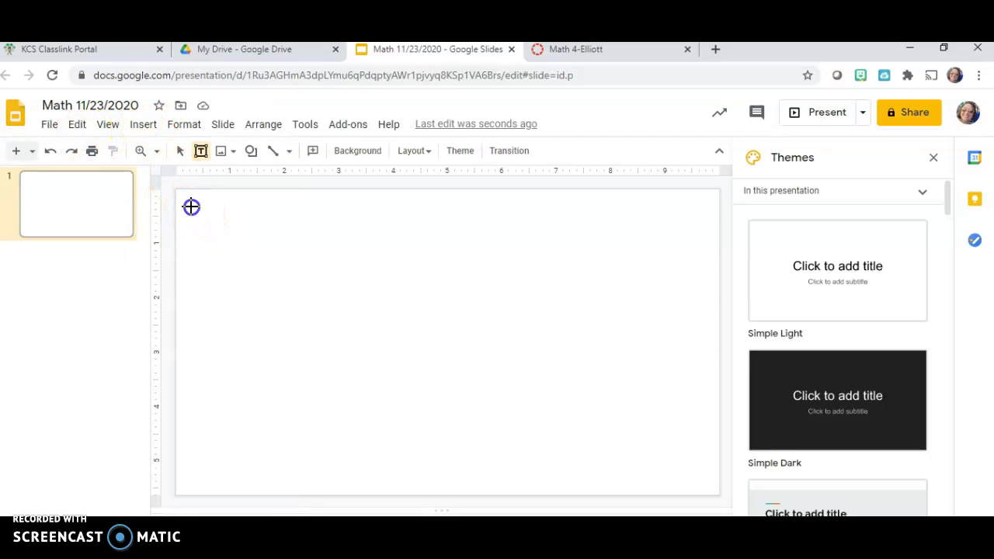
{"action": "left_click_drag", "start_coordinate": [191, 206], "coordinate": [697, 475]}
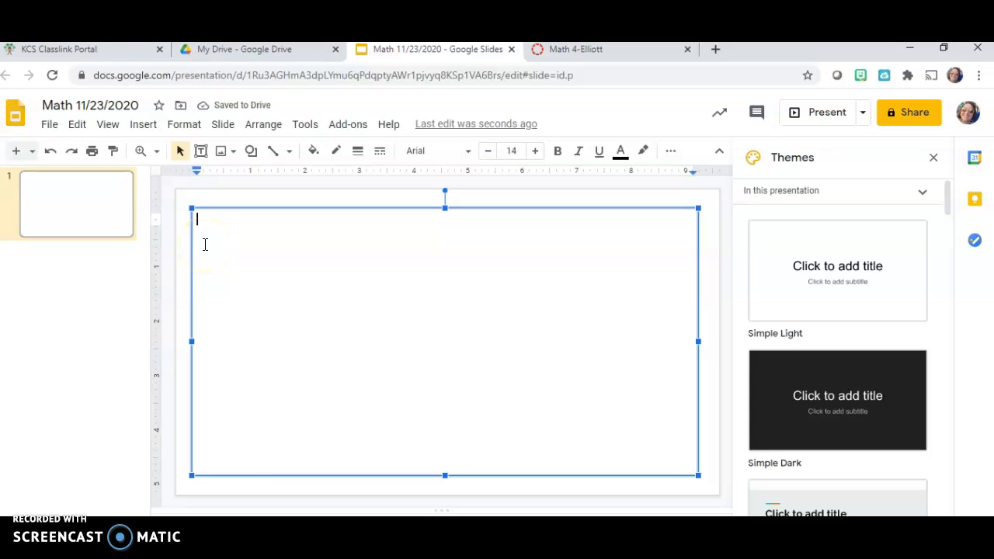
- Type '1 - Complete daily entrance ticket for Monday' and '2 - Get with your shoulder buddy and discuss today's entrance ticket'
{"action": "left_click", "coordinate": [220, 244]}
{"action": "type", "text": "1 -"}
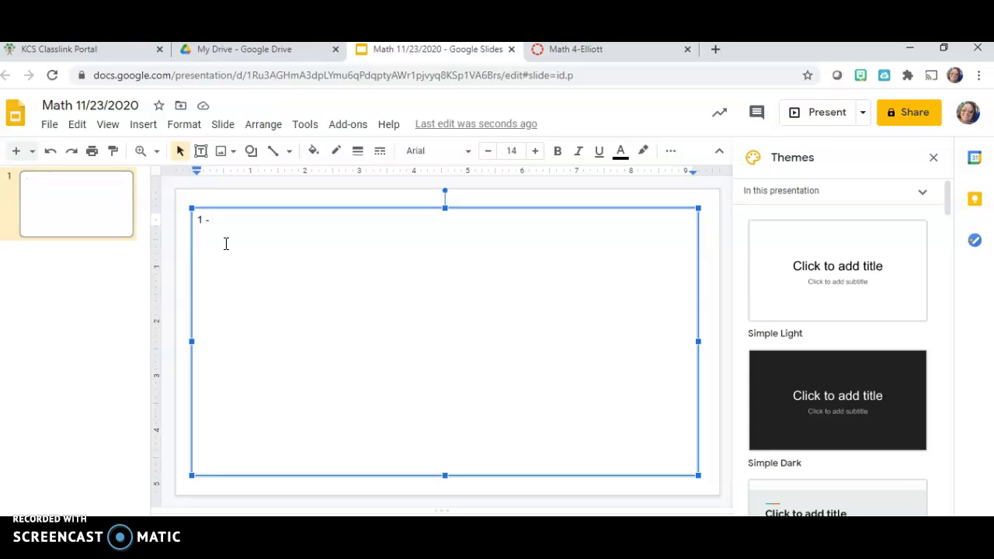
{"action": "type", "text": "Complete "}
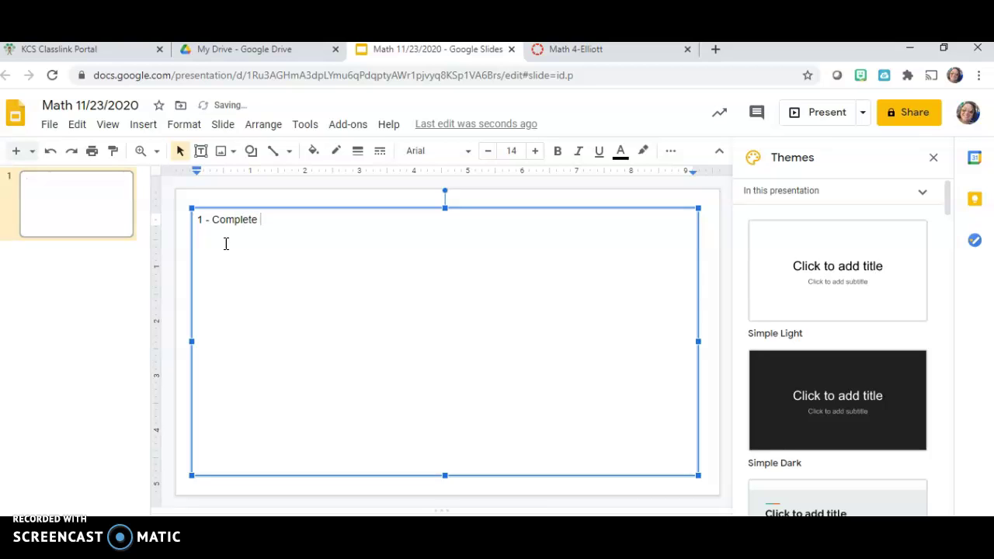
{"action": "type", "text": "daily entrance ticket"}
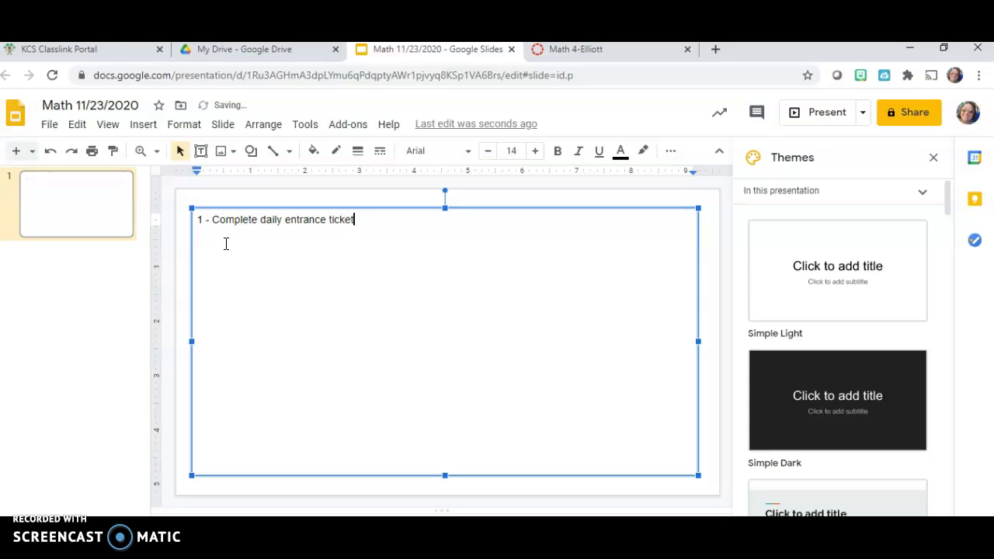
{"action": "type", "text": " for Monday"}
{"action": "key", "text": "Return"}
{"action": "type", "text": "2"}
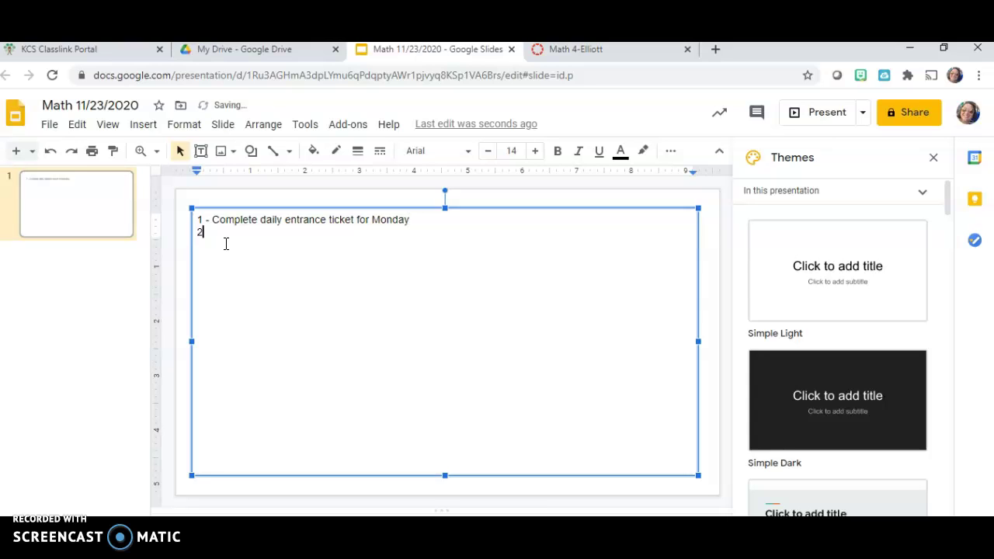
{"action": "type", "text": " -"}
{"action": "type", "text": "Get with your shoulder buddy and "}
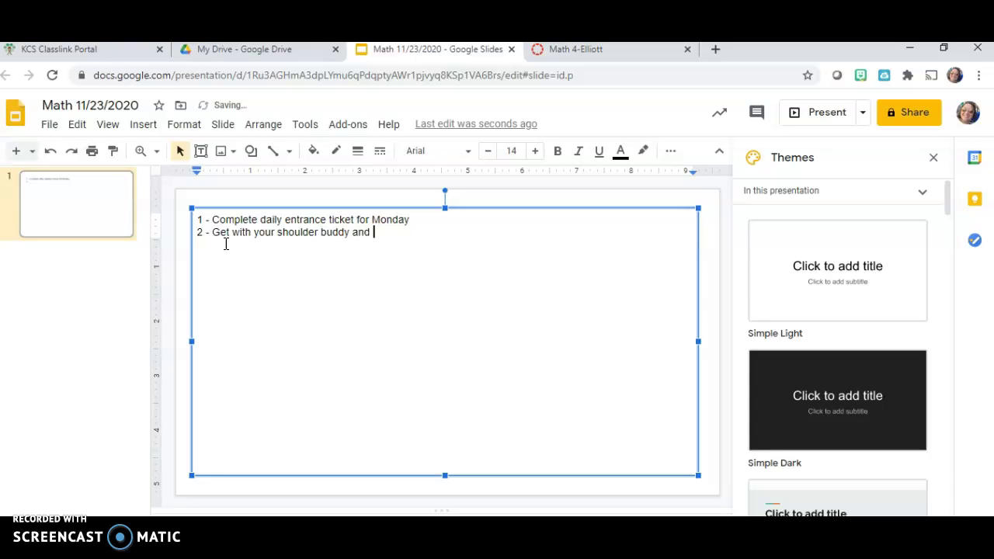
{"action": "type", "text": "discuss today’s"}
{"action": "key", "text": "BackSpace"}
{"action": "type", "text": "'s entrance ticket"}
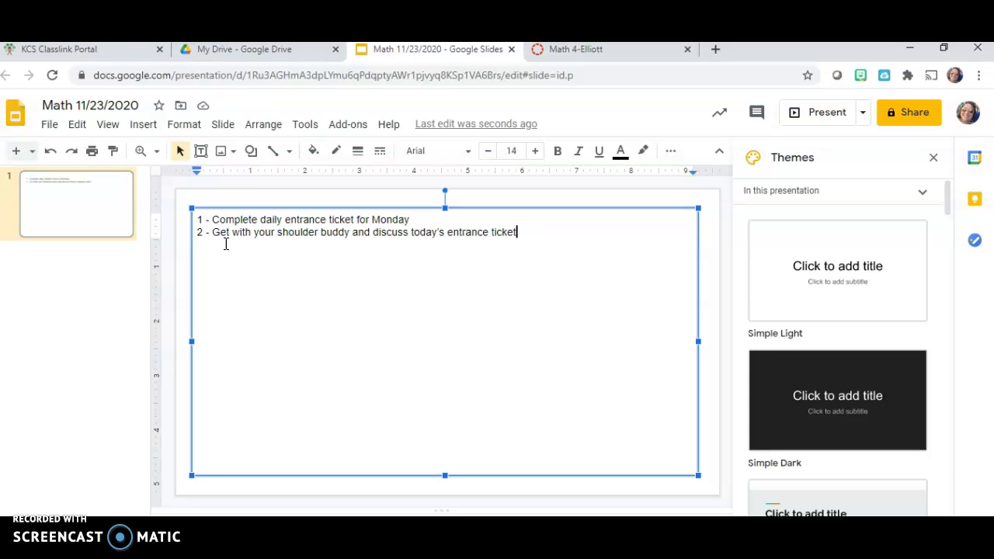
{"action": "left_click", "coordinate": [515, 201]}
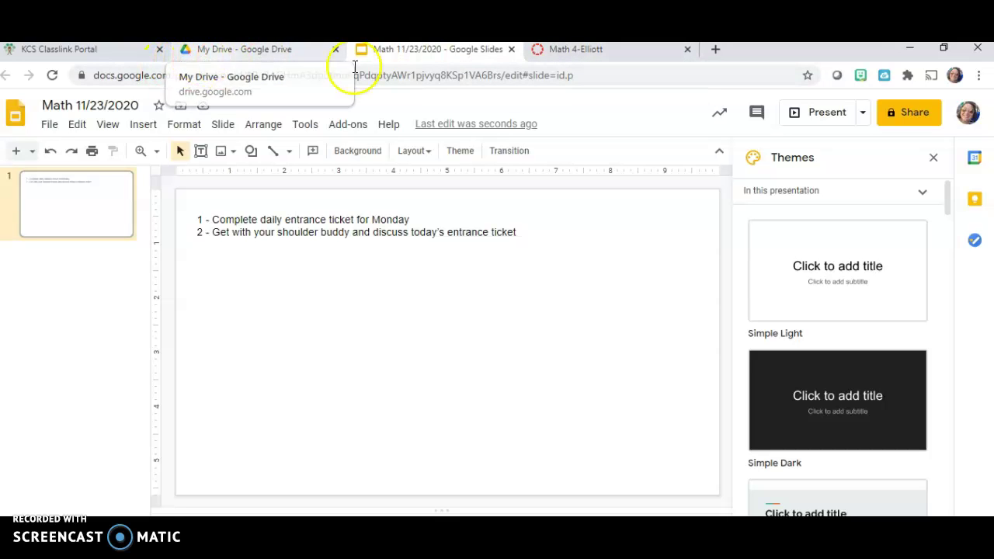
- Go to the Math 4-Elliott course Modules and start adding an item to Monday
{"action": "left_click", "coordinate": [604, 56]}
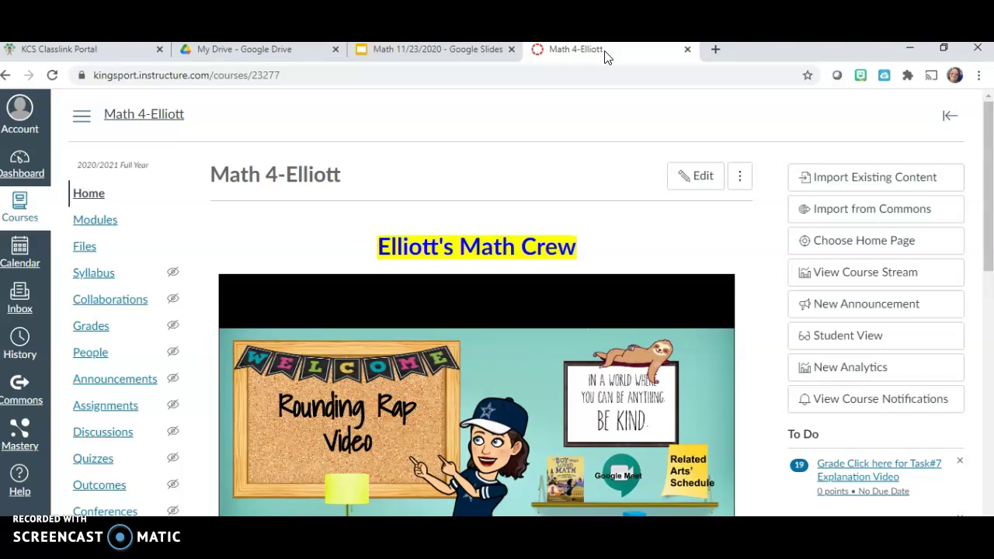
{"action": "left_click", "coordinate": [97, 221]}
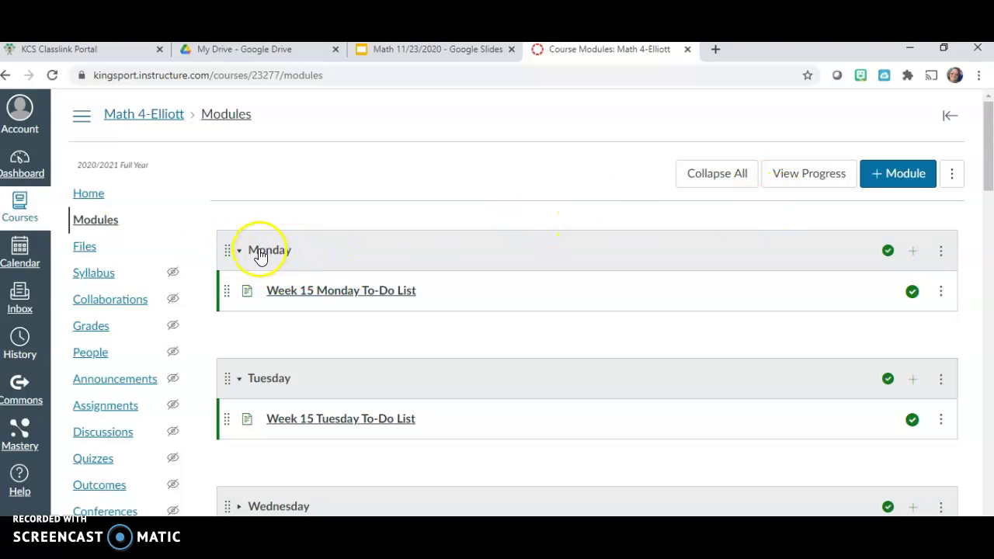
{"action": "left_click", "coordinate": [915, 253]}
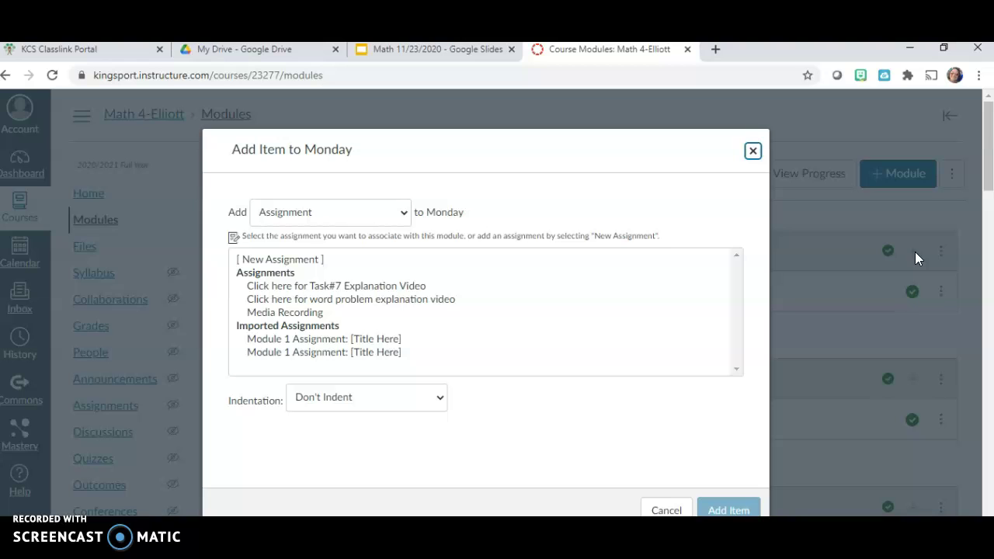
- Add a new Page named 'Monday Practice Page' to the Monday module
{"action": "left_click", "coordinate": [404, 217]}
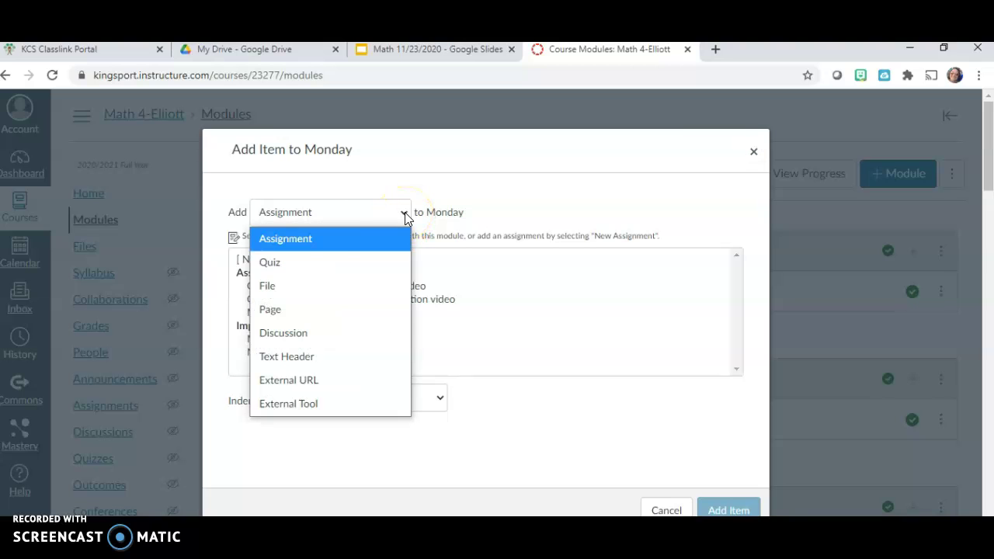
{"action": "left_click", "coordinate": [272, 309]}
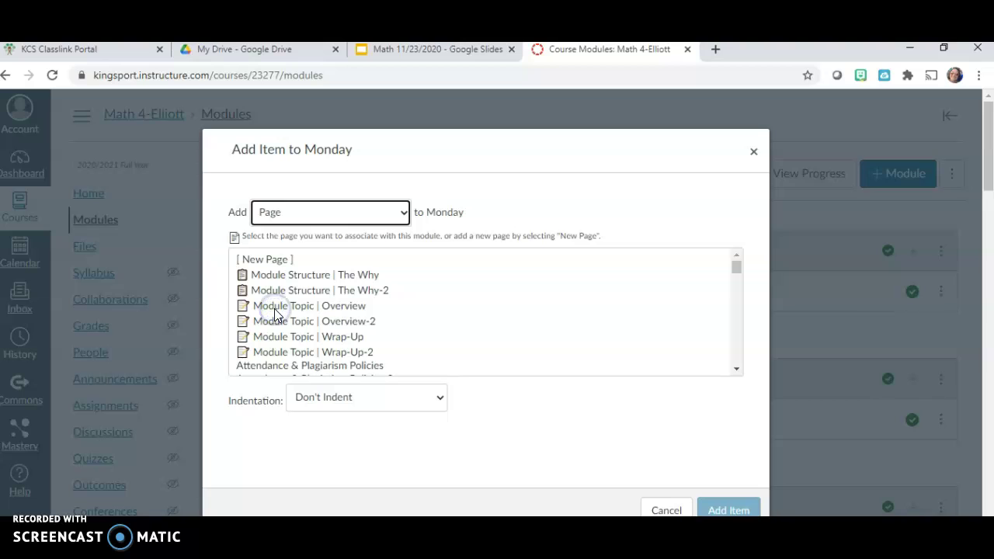
{"action": "left_click", "coordinate": [264, 260]}
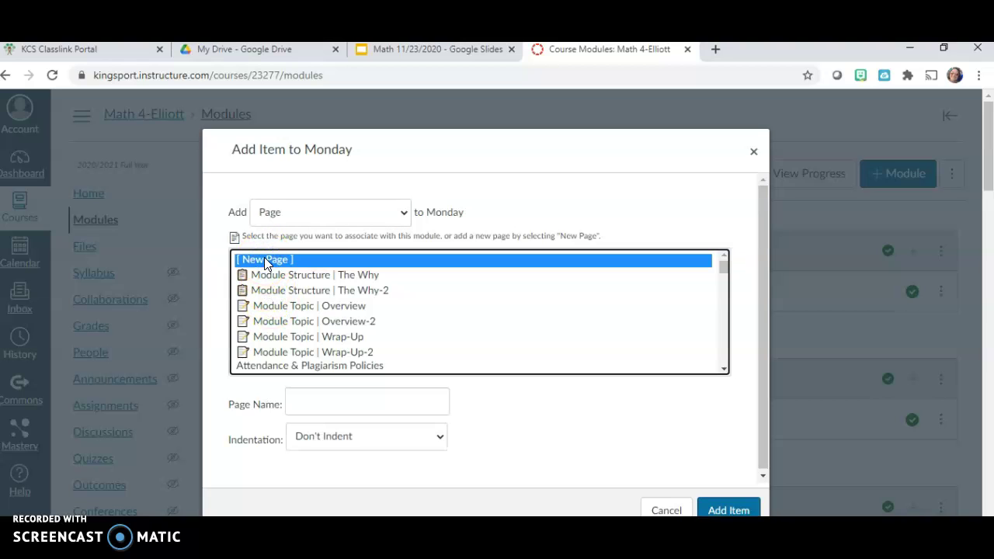
{"action": "left_click", "coordinate": [351, 399]}
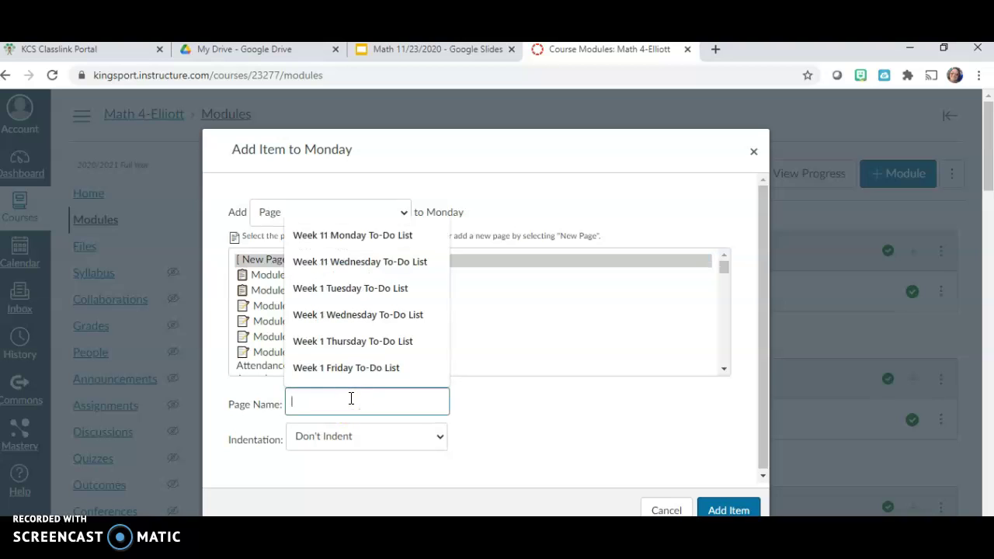
{"action": "type", "text": "Monday "}
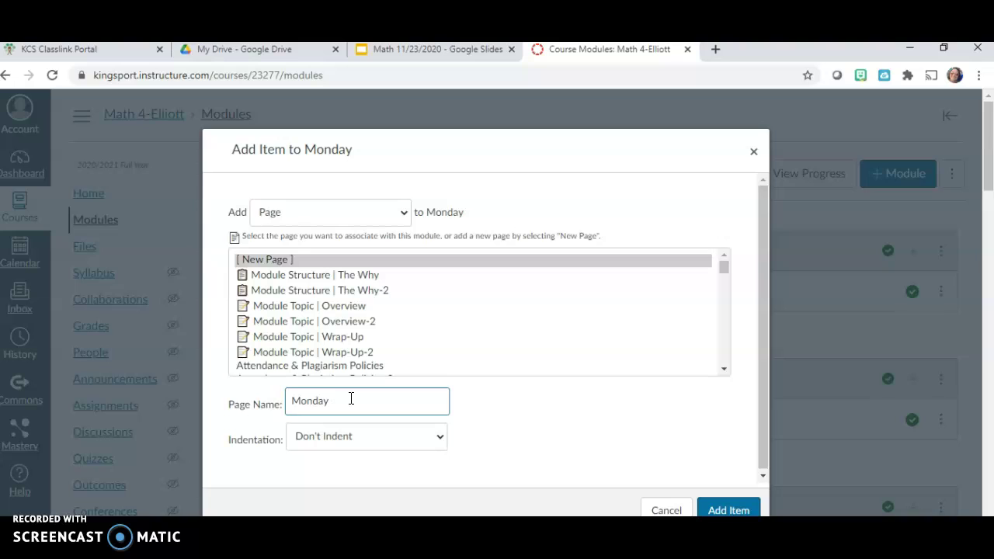
{"action": "type", "text": "Practice Page"}
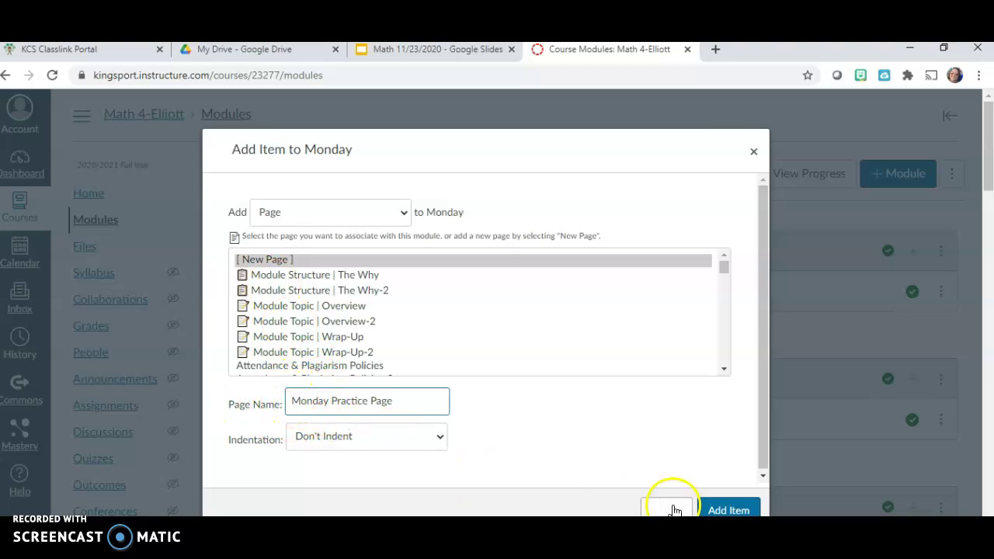
{"action": "left_click", "coordinate": [728, 510]}
{"action": "left_click", "coordinate": [730, 510]}
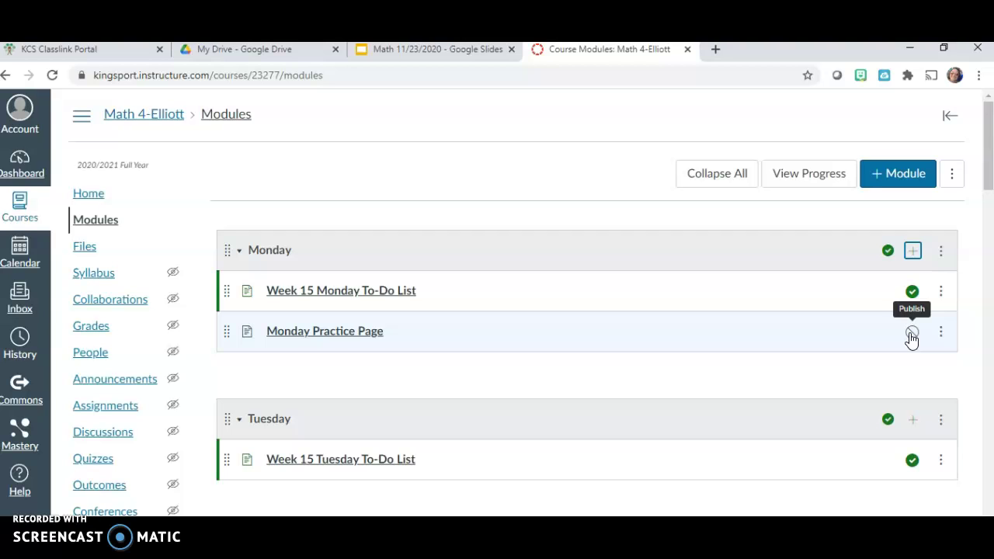
- Open Monday Practice Page from the Monday module and switch it to edit mode
{"action": "left_click", "coordinate": [306, 334]}
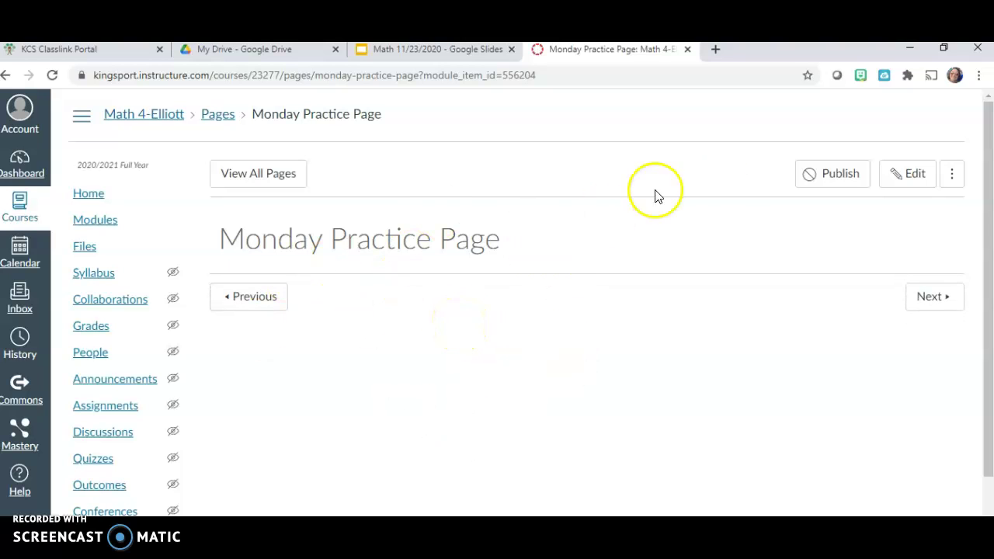
{"action": "left_click", "coordinate": [913, 179]}
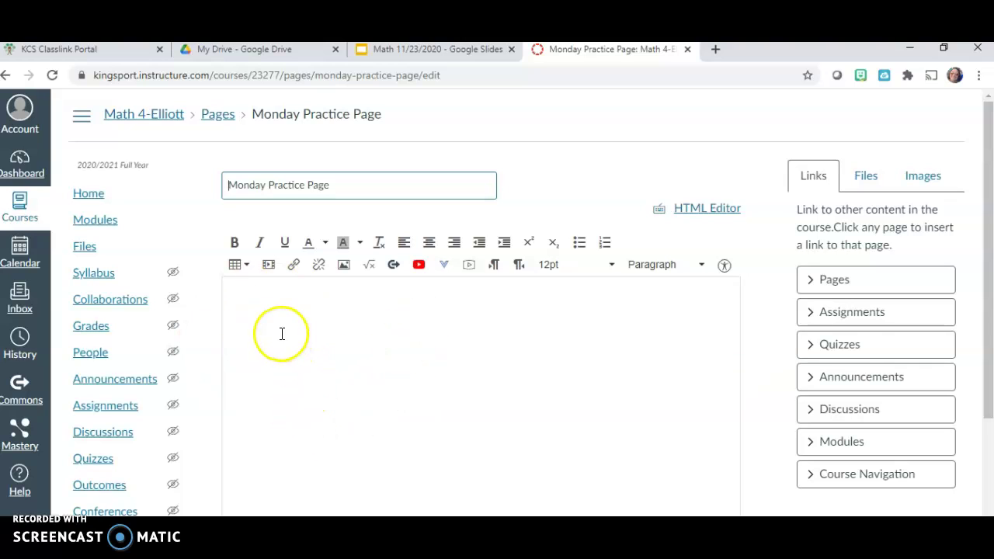
- Bring up the Insert/edit media dialog's Embed tab and focus its embed code field
{"action": "left_click", "coordinate": [269, 265]}
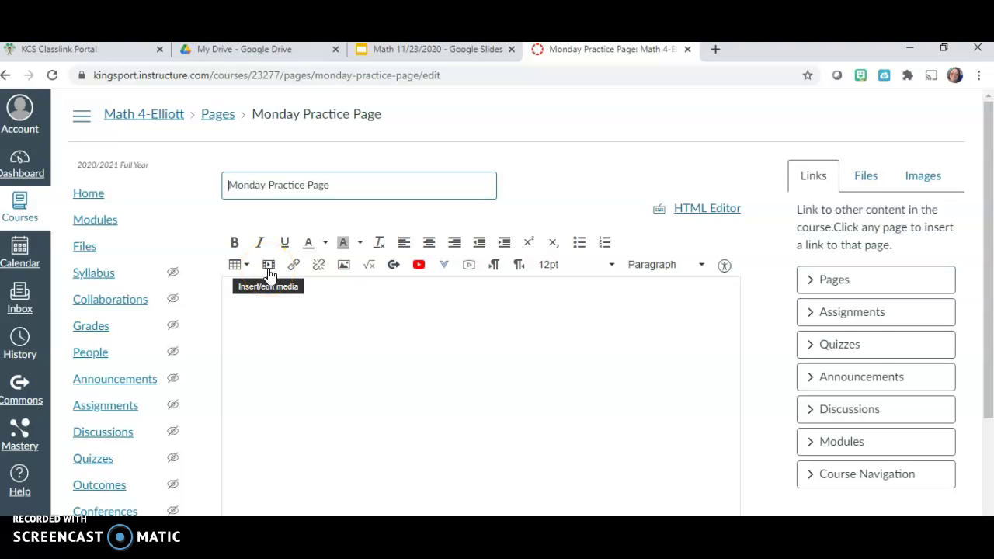
{"action": "left_click", "coordinate": [269, 265]}
{"action": "left_click", "coordinate": [269, 266]}
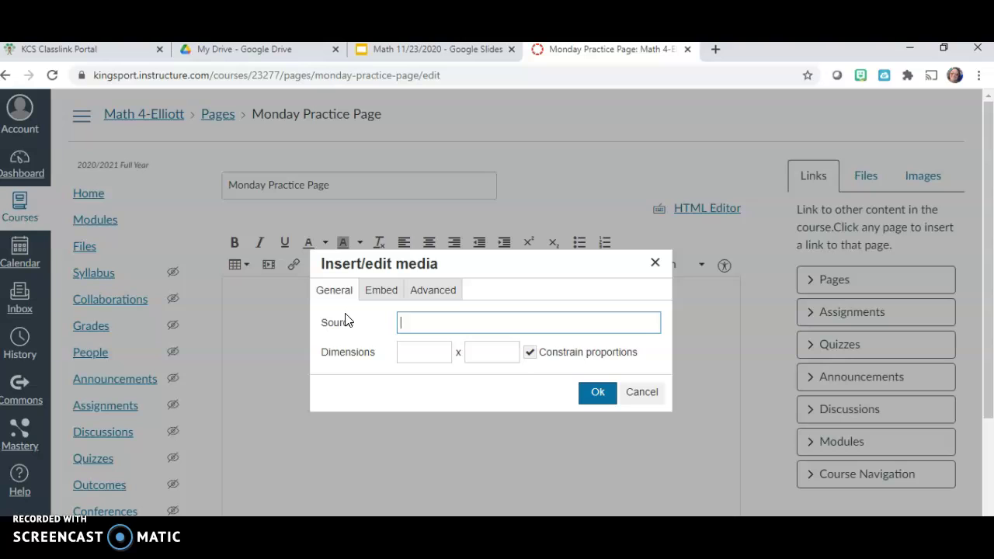
{"action": "left_click", "coordinate": [379, 294]}
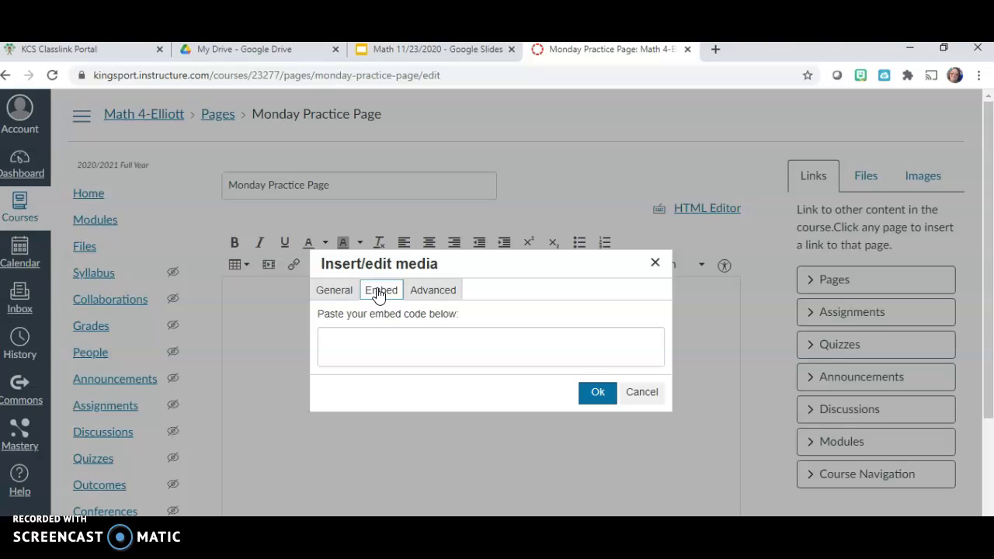
{"action": "left_click", "coordinate": [335, 335]}
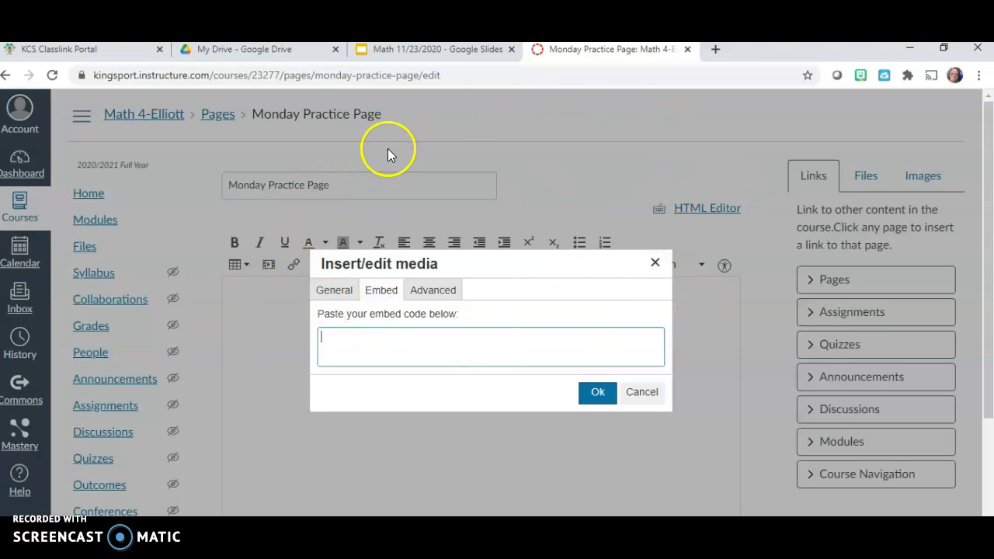
- Back in the Math 11/23/2020 slides, open File > Publish to the web
{"action": "left_click", "coordinate": [420, 55]}
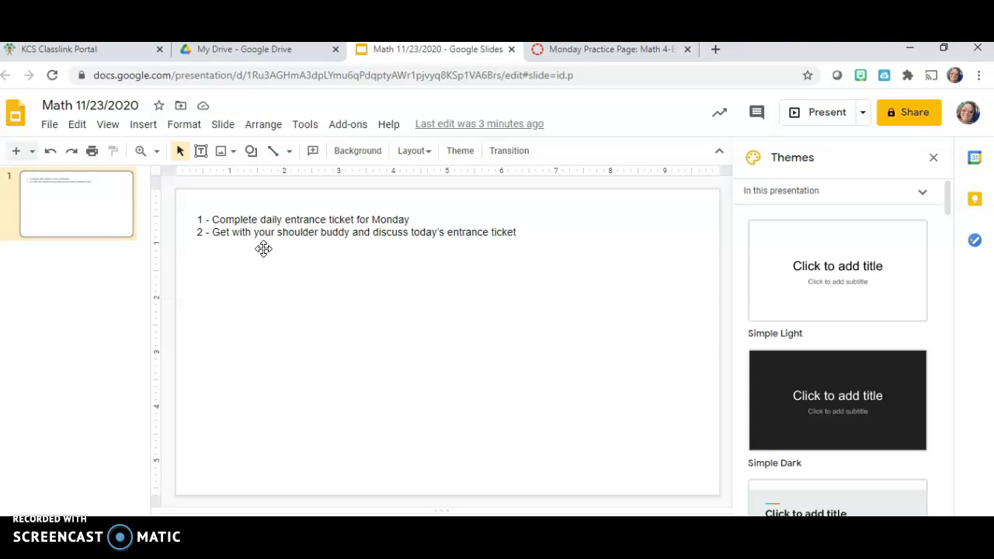
{"action": "left_click", "coordinate": [181, 173]}
{"action": "left_click", "coordinate": [49, 125]}
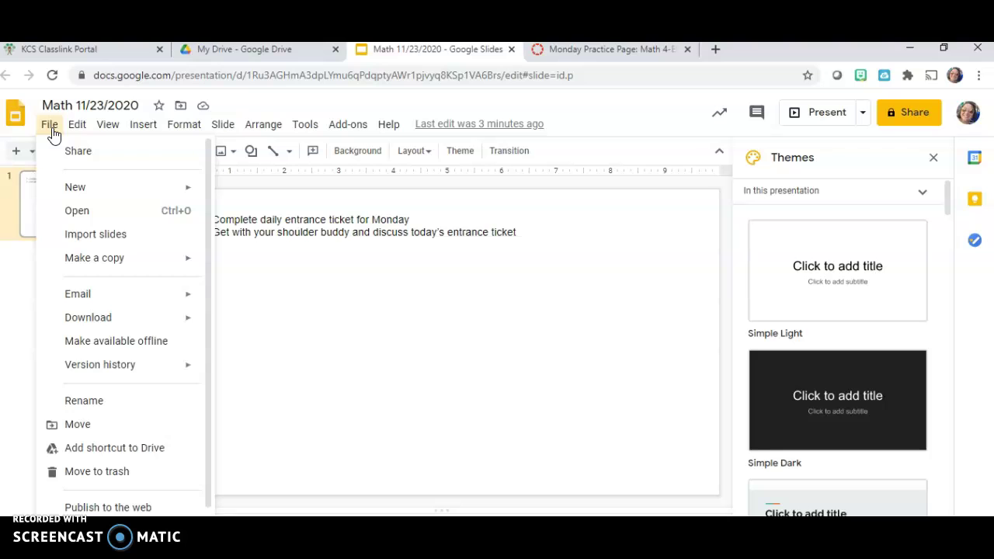
{"action": "left_click", "coordinate": [105, 510]}
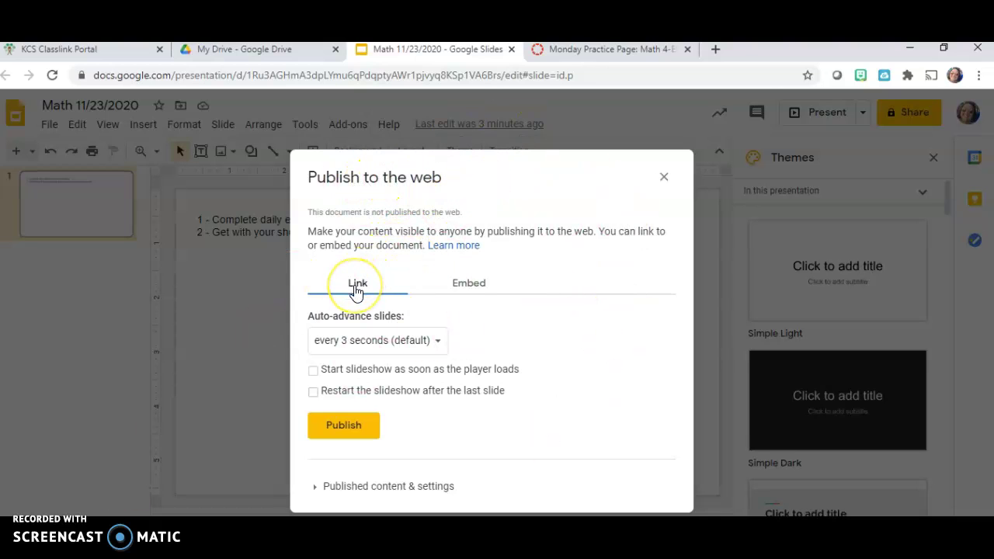
- Publish Math 11/23/2020 to the web and select its 960x569 iframe embed code
{"action": "left_click", "coordinate": [467, 292]}
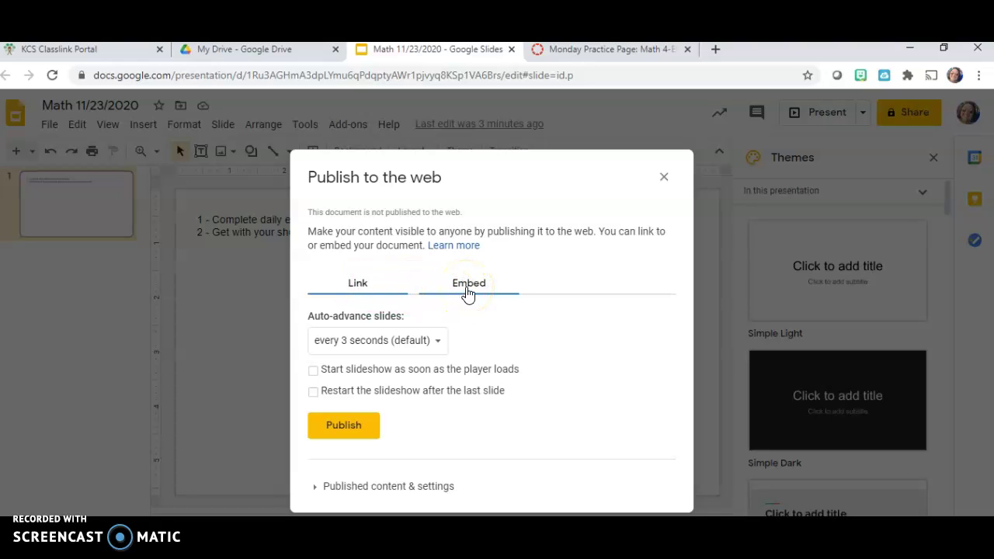
{"action": "left_click", "coordinate": [467, 292]}
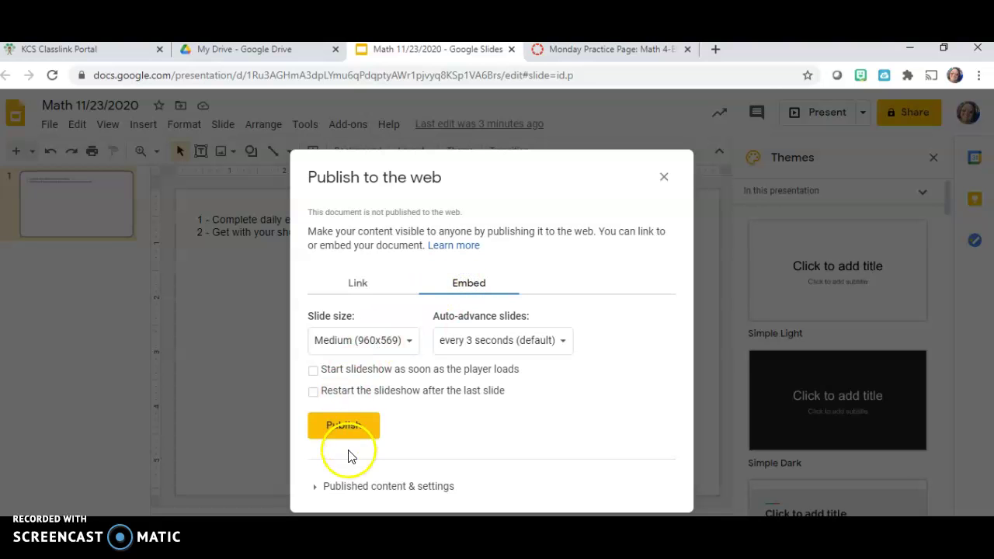
{"action": "left_click", "coordinate": [339, 429]}
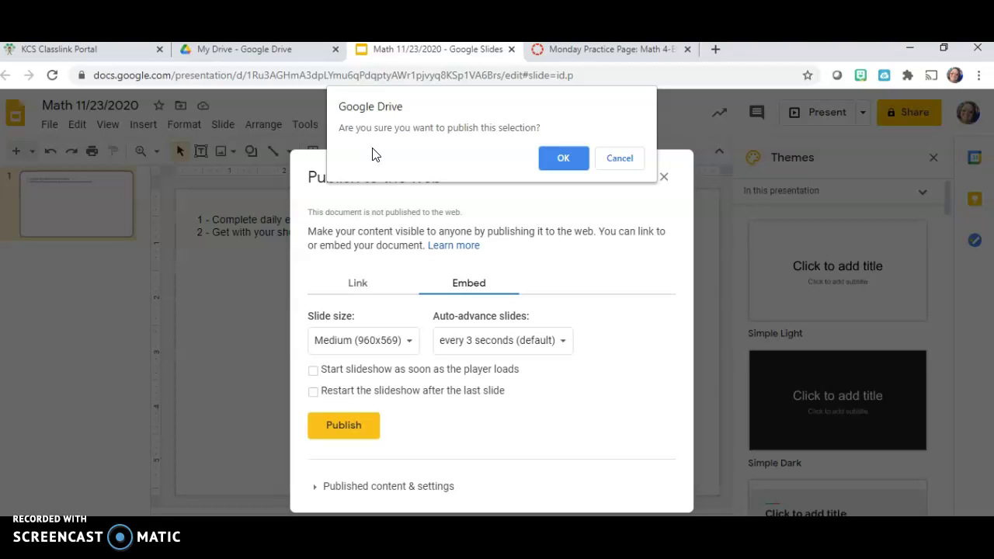
{"action": "left_click", "coordinate": [562, 157]}
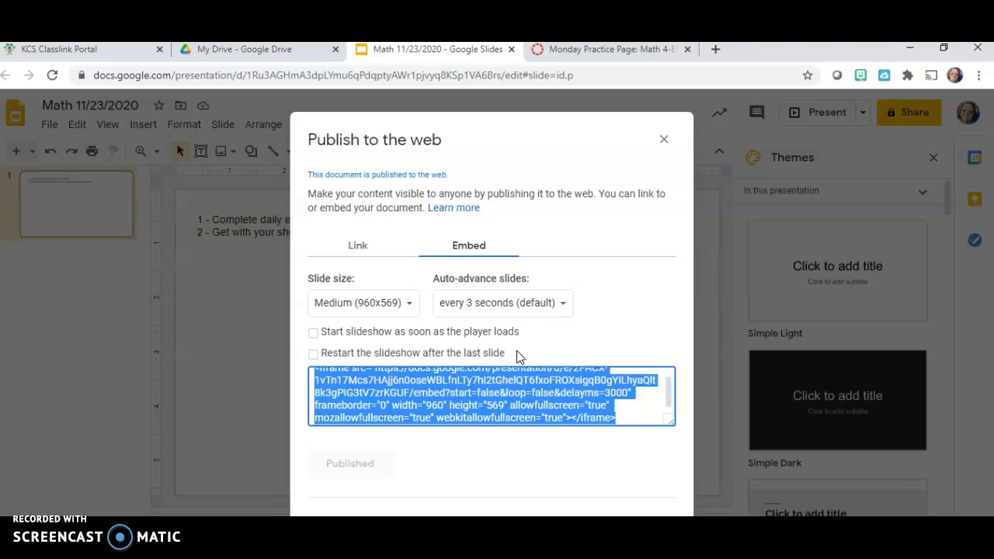
{"action": "left_click", "coordinate": [488, 379]}
- Paste the Math 11/23/2020 iframe code into Canvas's Embed box and insert it into the page body
{"action": "left_click", "coordinate": [591, 50]}
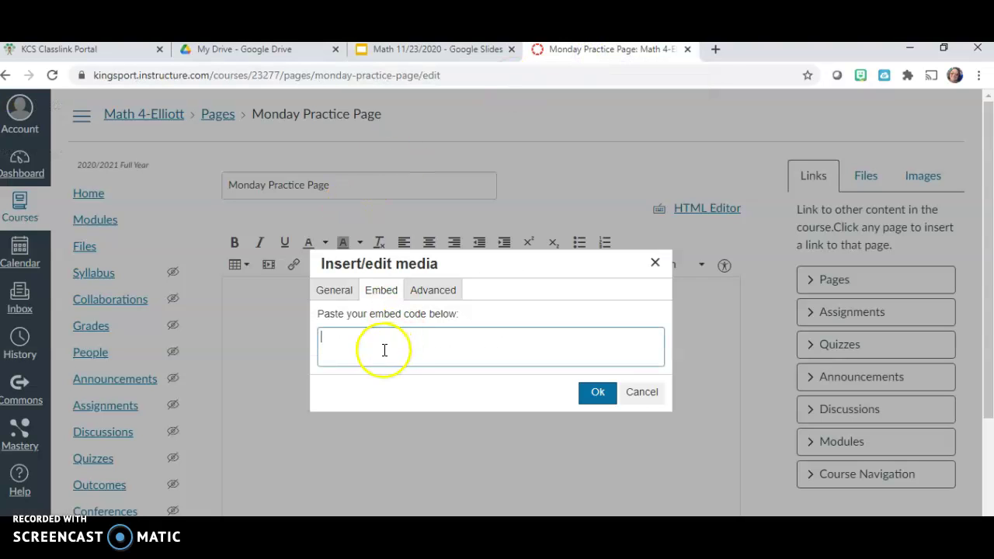
{"action": "left_click", "coordinate": [337, 335]}
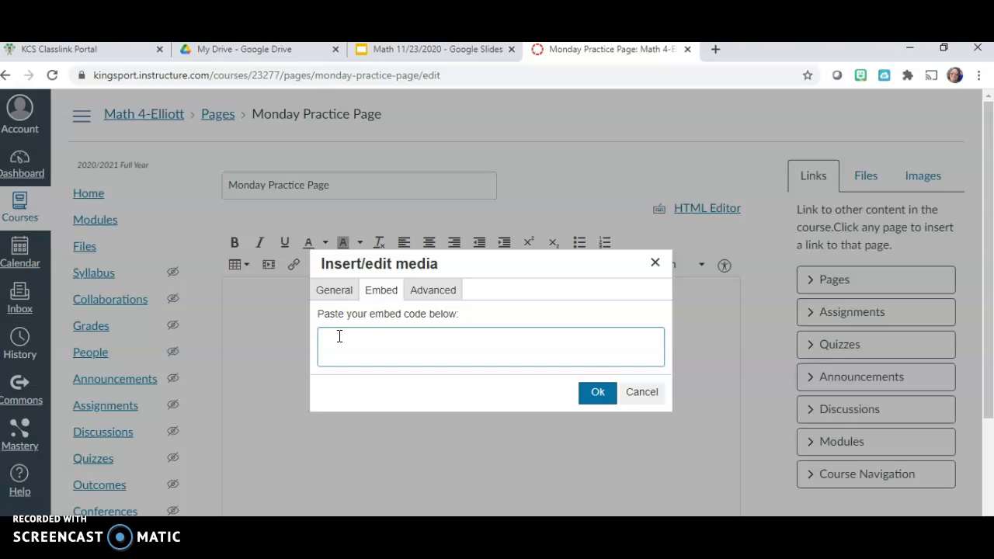
{"action": "key", "text": "ctrl+v"}
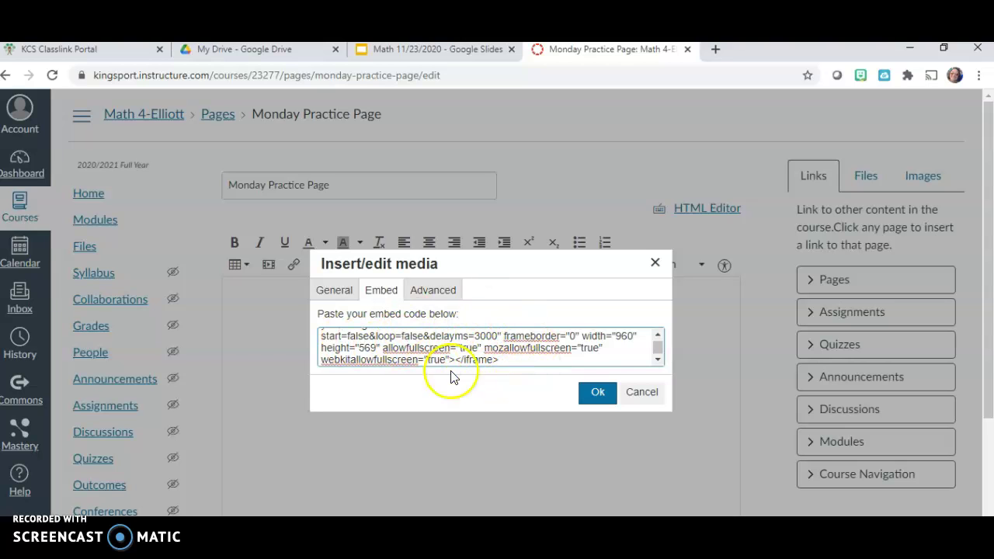
{"action": "left_click", "coordinate": [597, 395]}
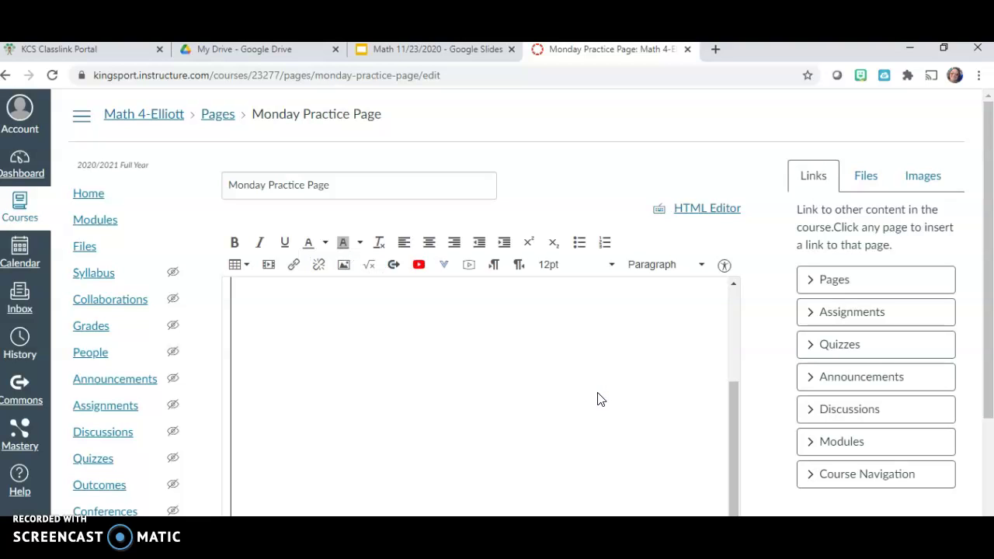
{"action": "left_click_drag", "start_coordinate": [736, 414], "coordinate": [719, 304]}
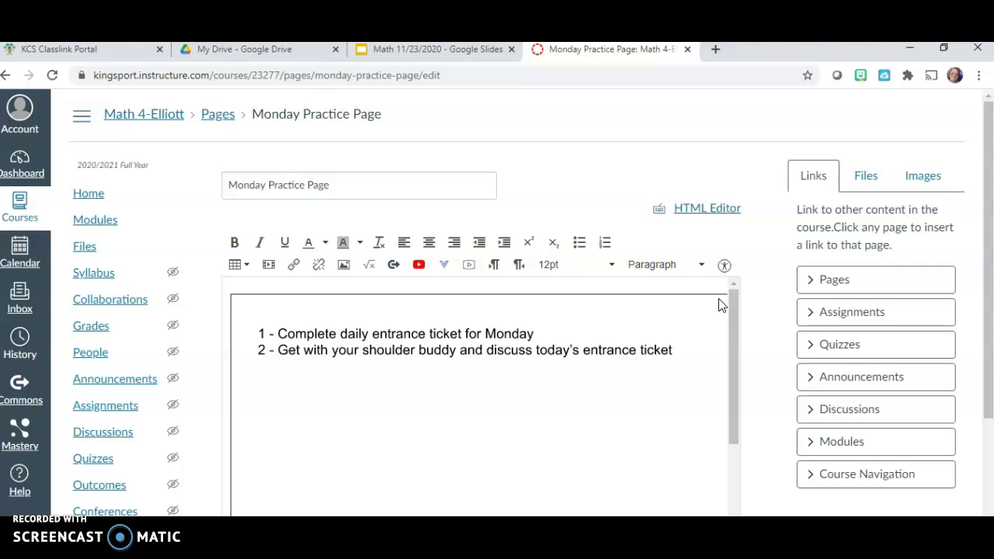
- Scroll to the bottom of the Monday Practice Page editor to reach Save Page
{"action": "left_click_drag", "start_coordinate": [987, 206], "coordinate": [990, 388]}
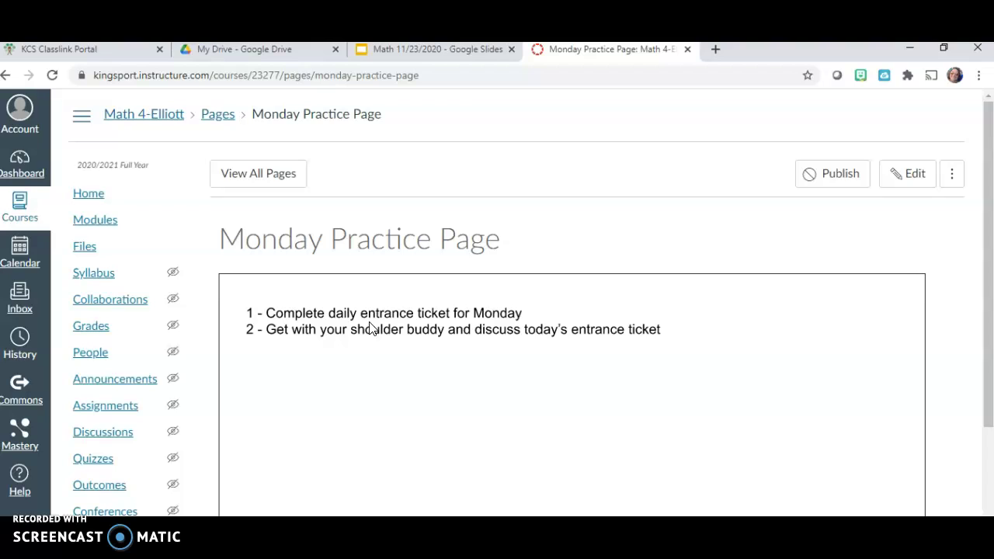
- Add '3 - Come get a practice worksheet from me' as a new line below item 2 on the slide
{"action": "left_click", "coordinate": [403, 53]}
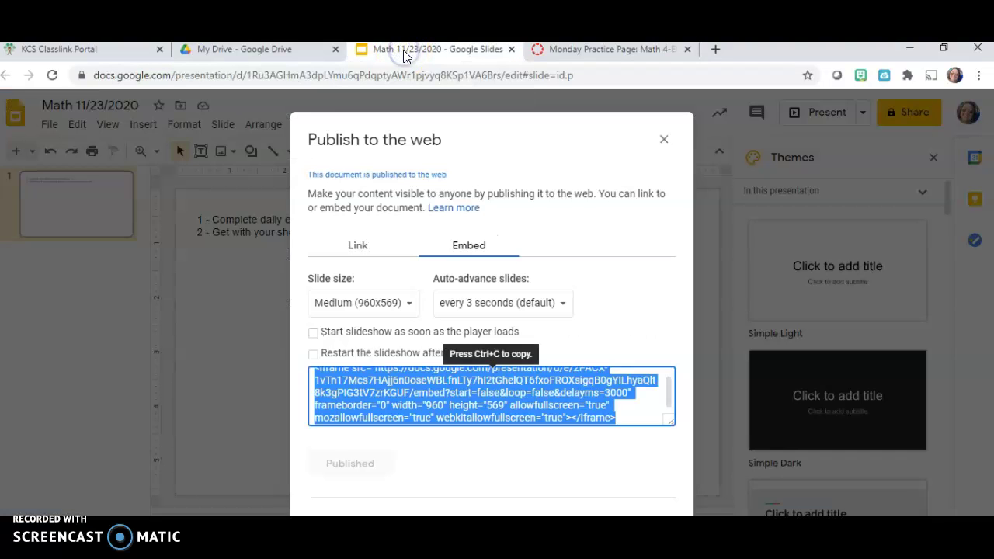
{"action": "left_click", "coordinate": [664, 141]}
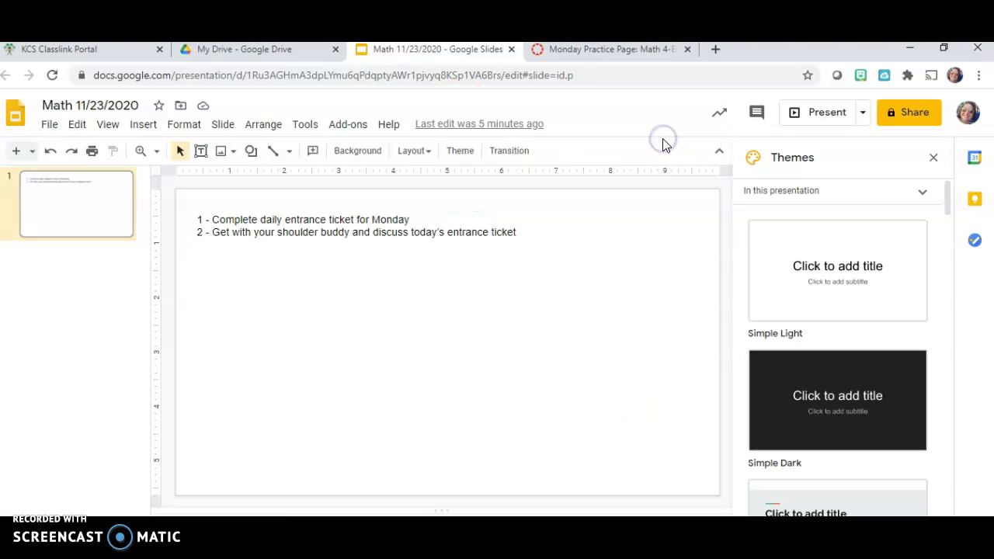
{"action": "left_click", "coordinate": [516, 231]}
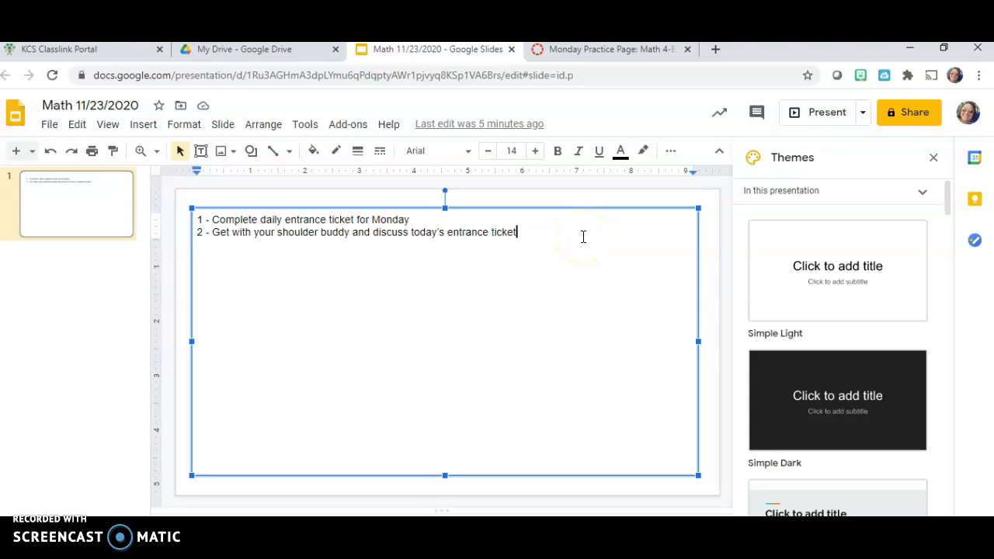
{"action": "key", "text": "Return"}
{"action": "type", "text": "3"}
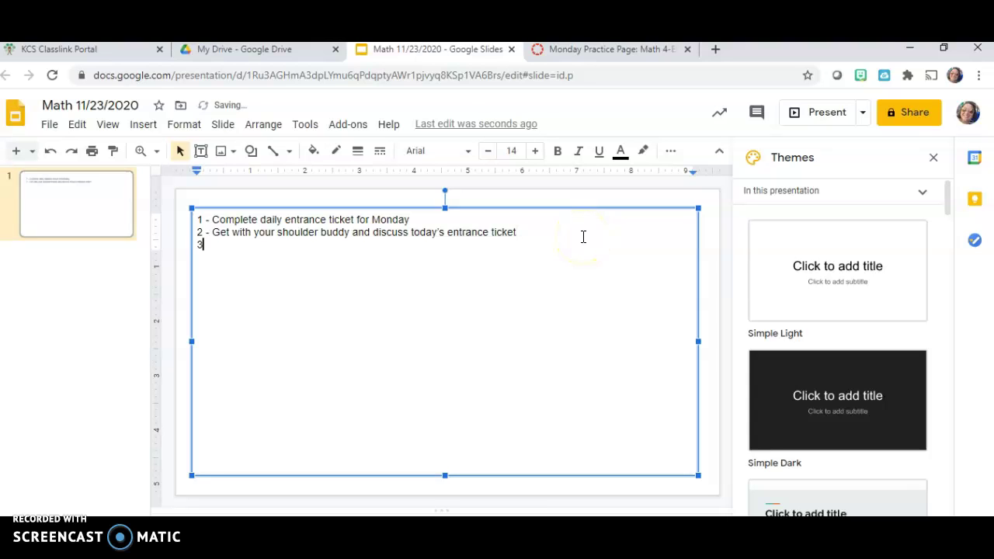
{"action": "type", "text": " - Come get a practice worksheet from me"}
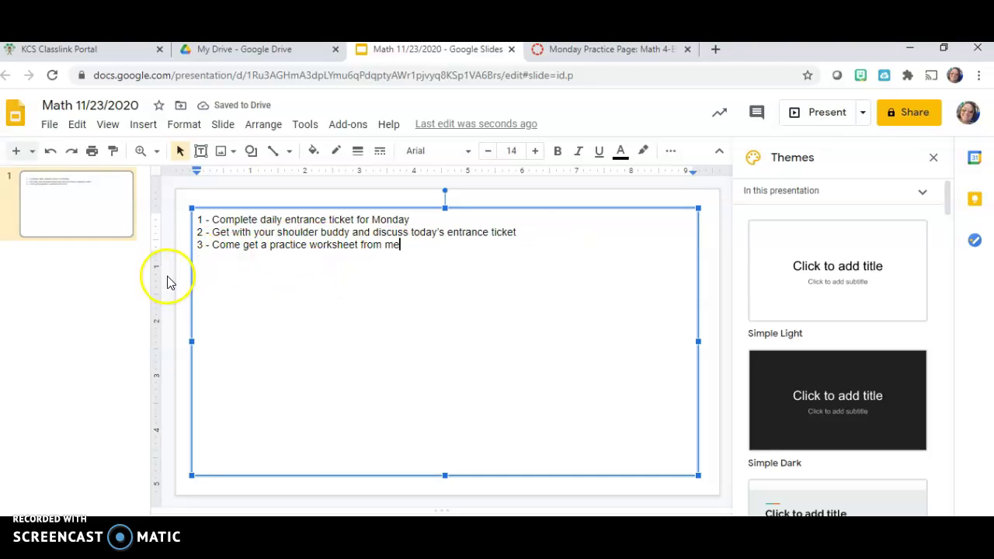
{"action": "left_click", "coordinate": [516, 200]}
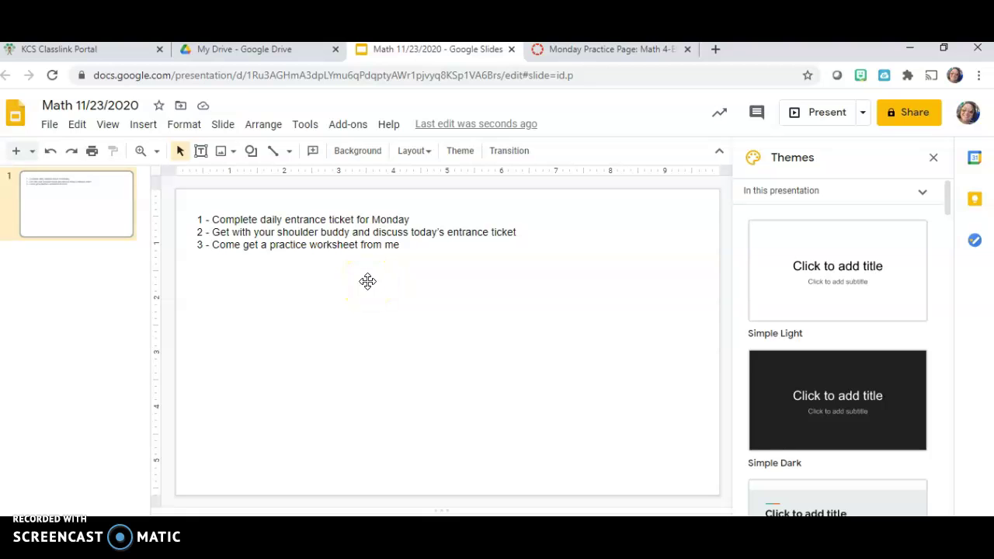
- Reopen the Monday Practice Page from the Monday module on the Canvas Modules page
{"action": "left_click", "coordinate": [609, 51]}
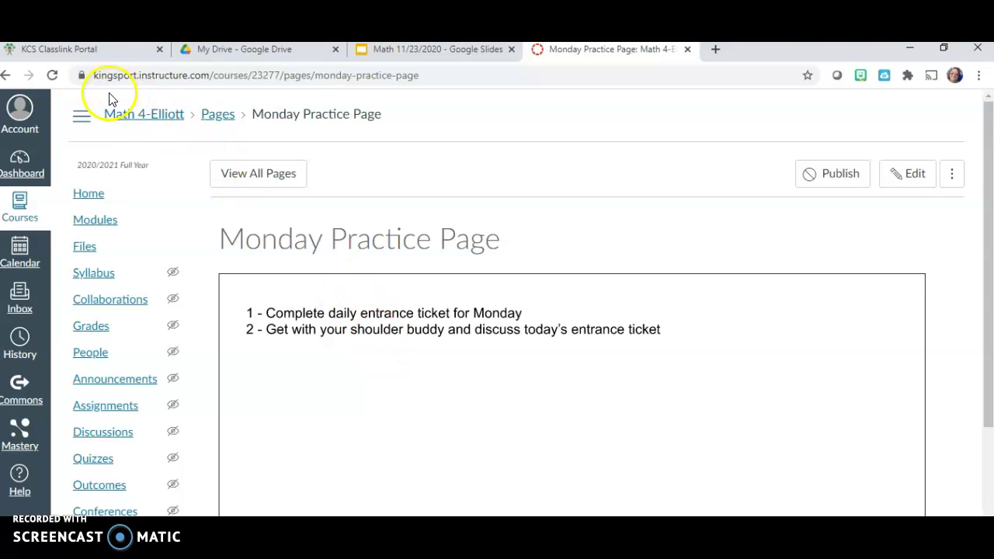
{"action": "left_click", "coordinate": [95, 221]}
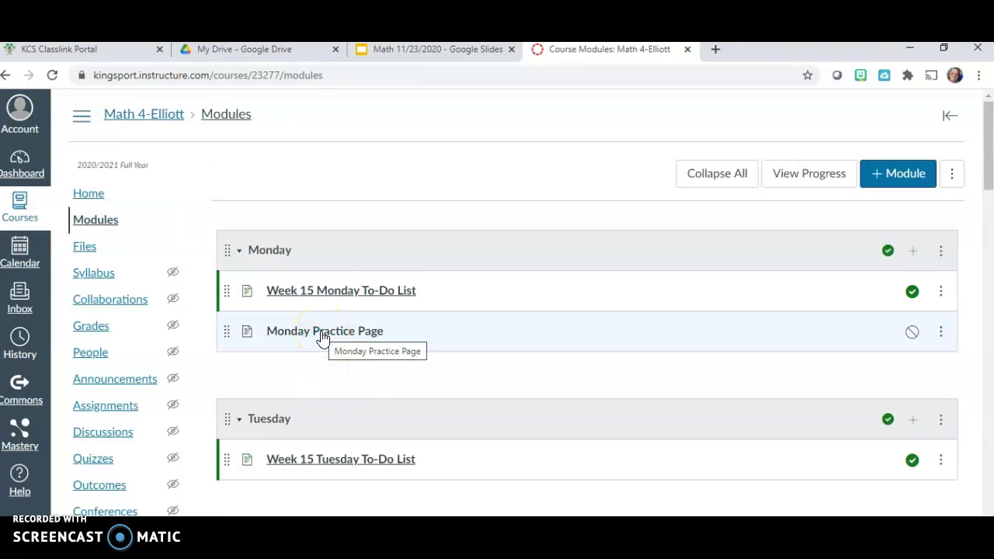
{"action": "left_click", "coordinate": [323, 336]}
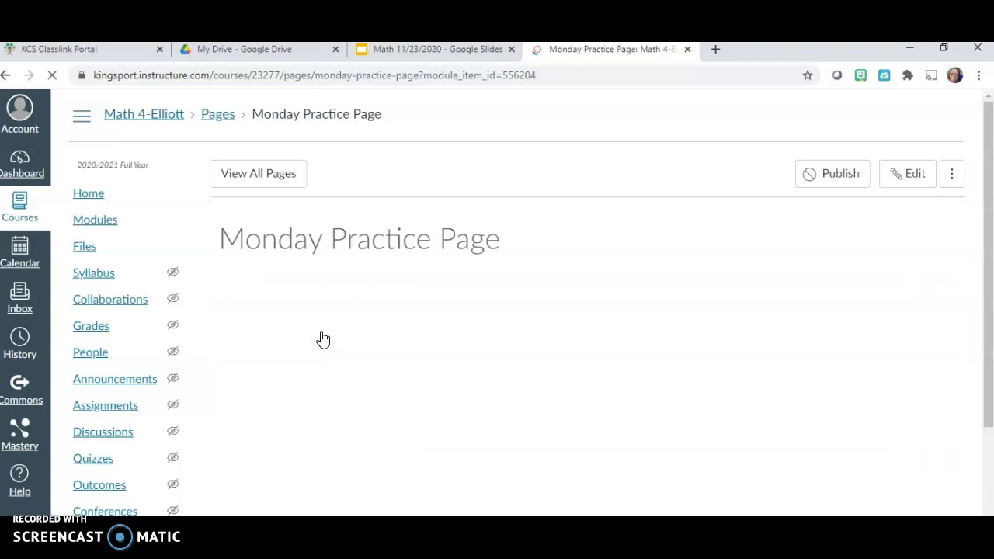